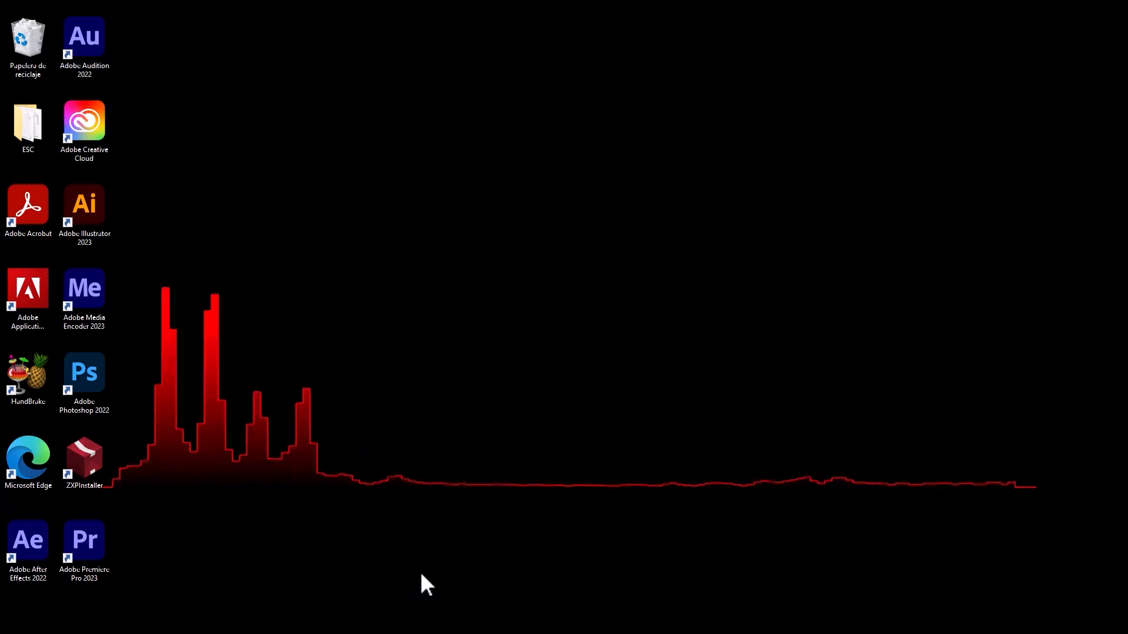
# Step: Switch to the browser and download the Windows version of the FX Console plug-in from the Video Copilot page
pyautogui.click(419, 629)
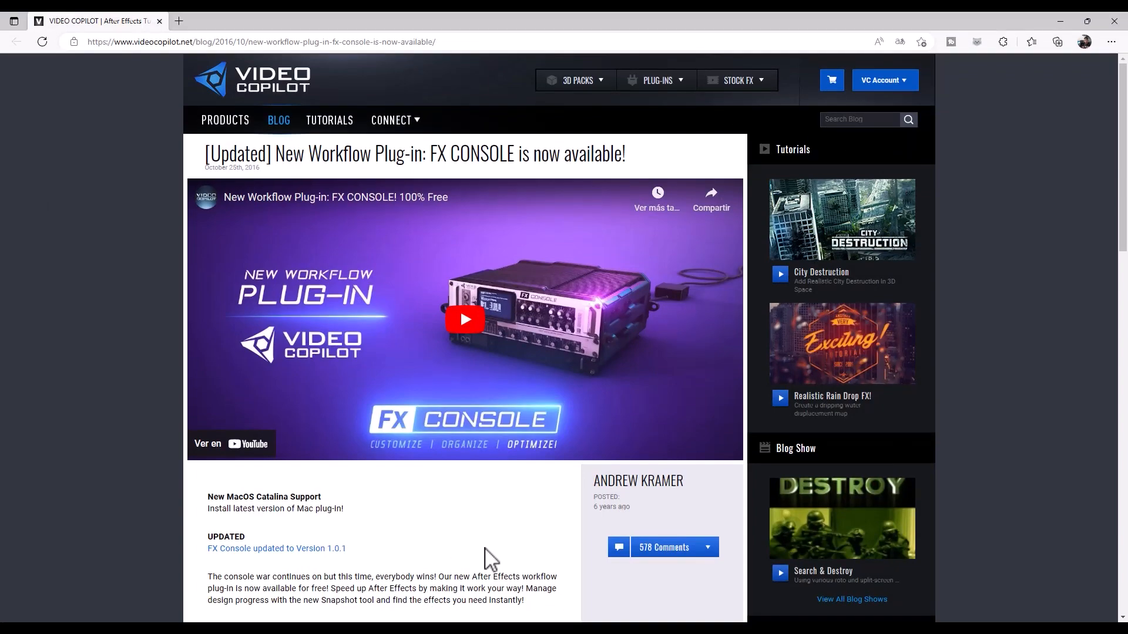
pyautogui.scroll(-10, 491, 558)
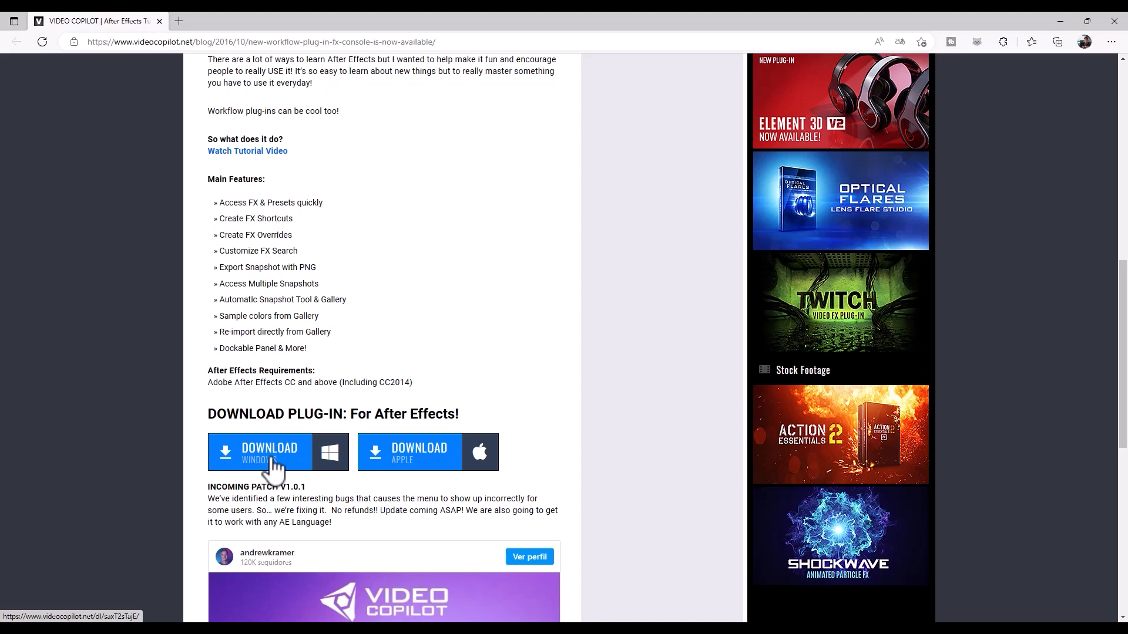
pyautogui.click(274, 469)
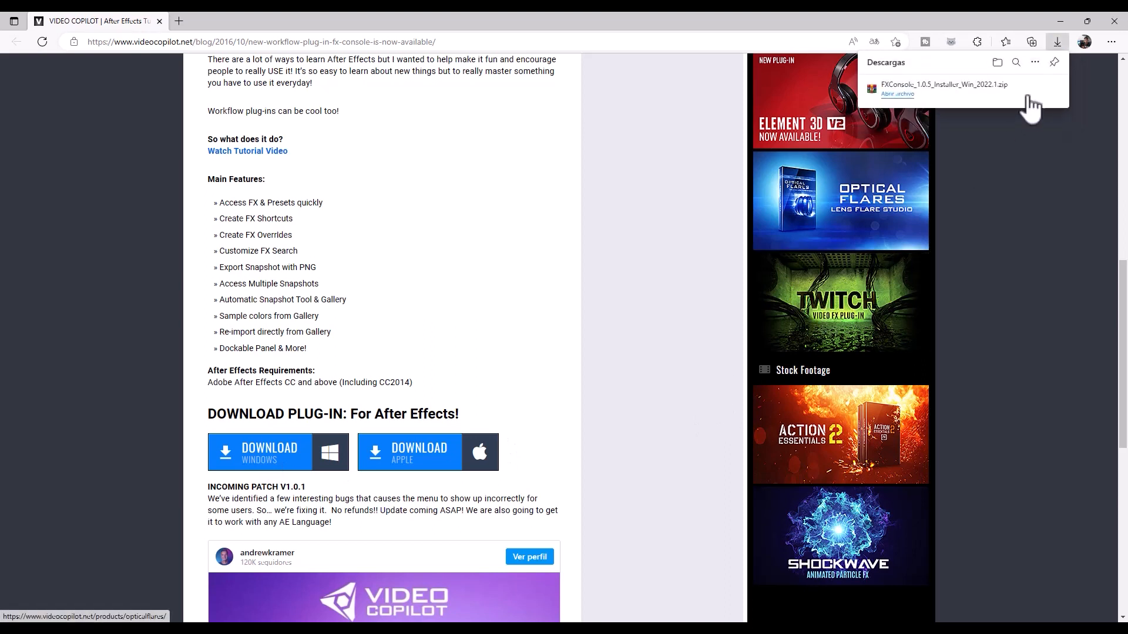
# Step: Extract the downloaded FXConsole_1.0.5_Installer_Win_2022.1 archive into its current folder in File Explorer
pyautogui.moveTo(1019, 99)
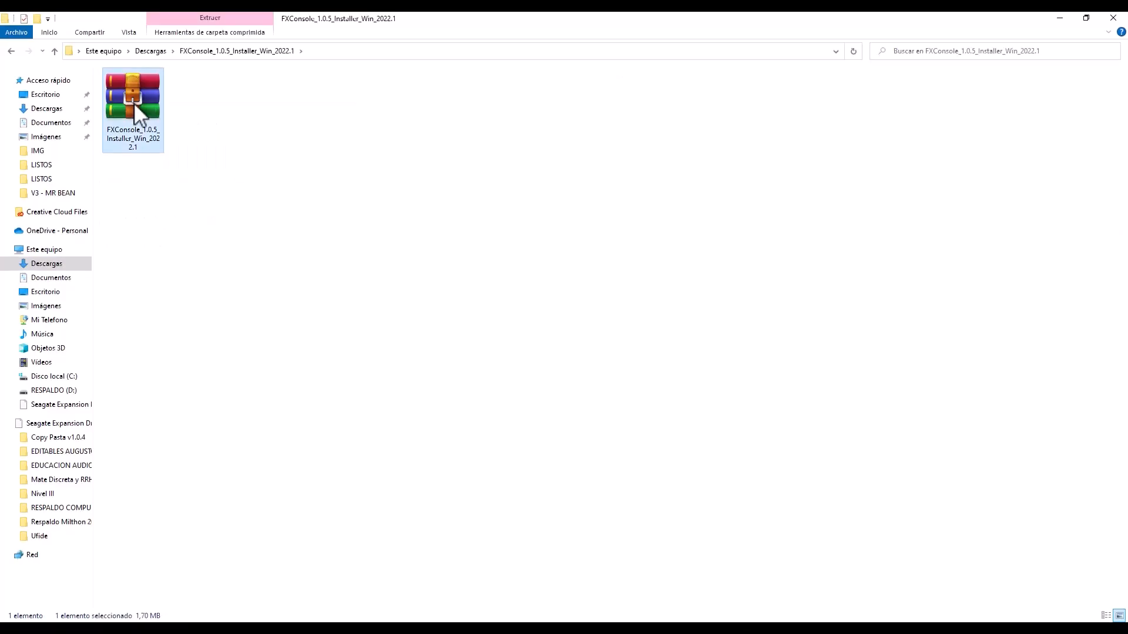
pyautogui.rightClick(133, 102)
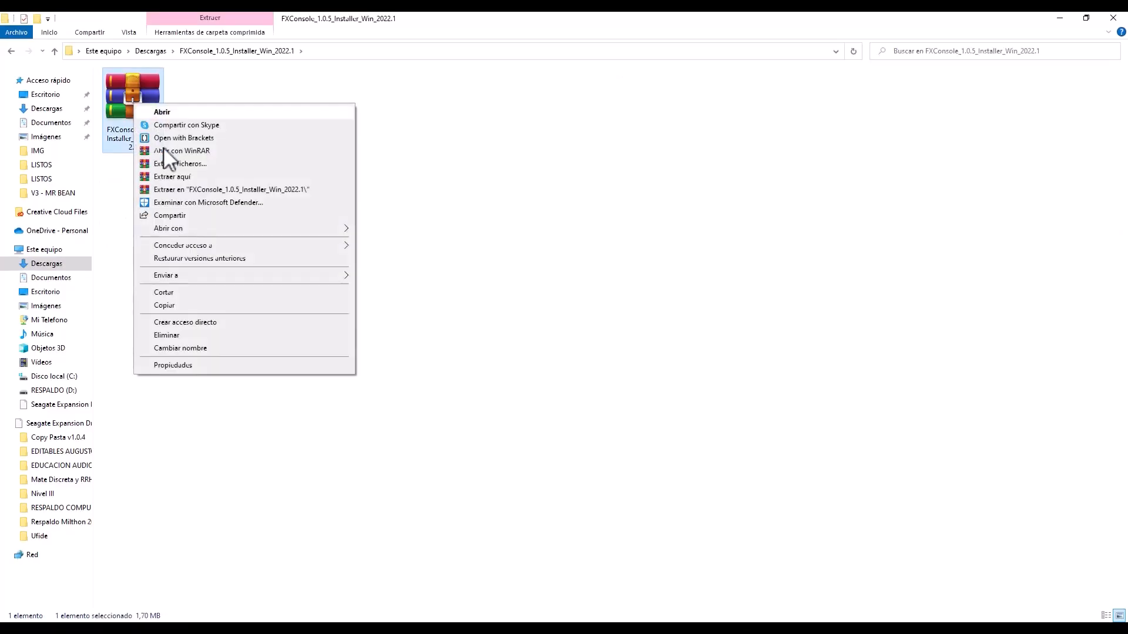
pyautogui.click(175, 178)
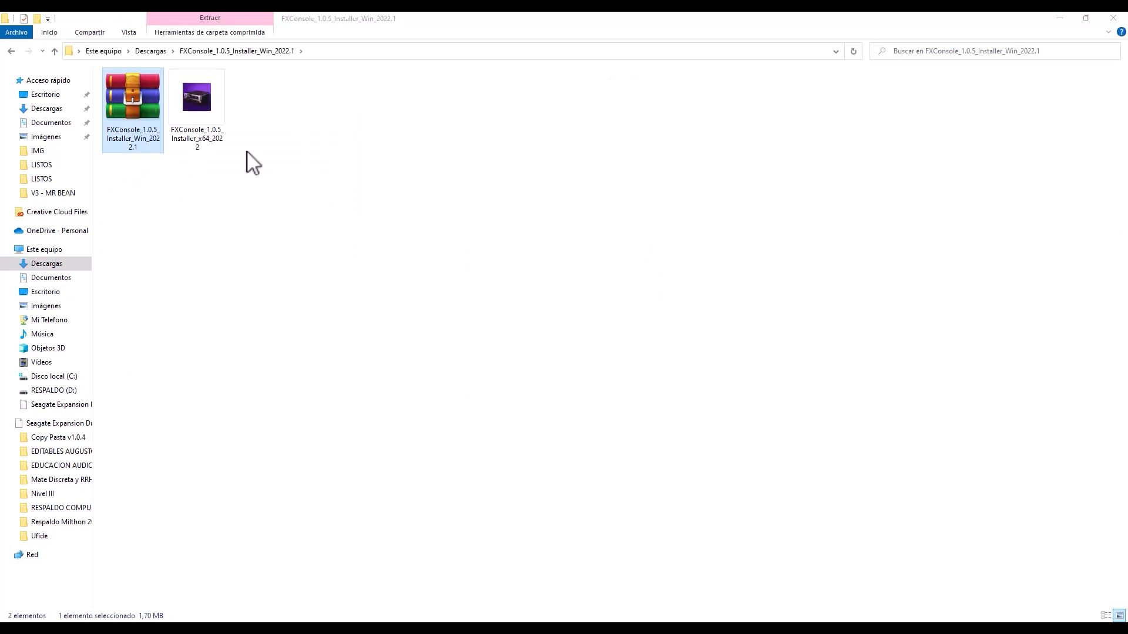
# Step: Run the extracted FX Console installer as administrator, accept the license, install it for After Effects 2022 and finish
pyautogui.click(208, 107)
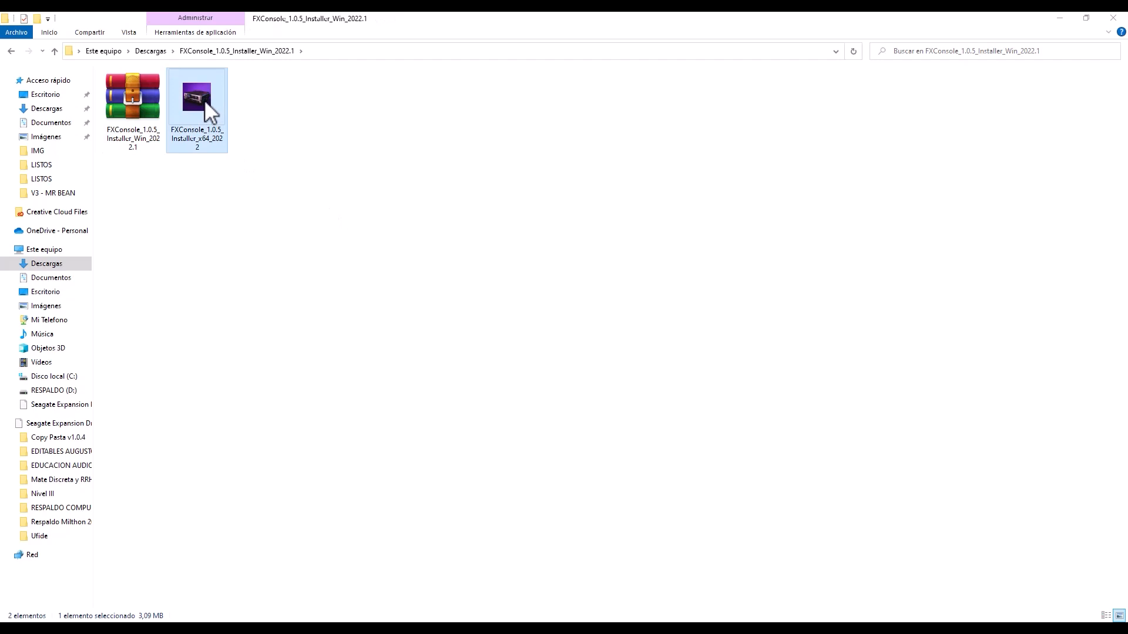
pyautogui.rightClick(203, 100)
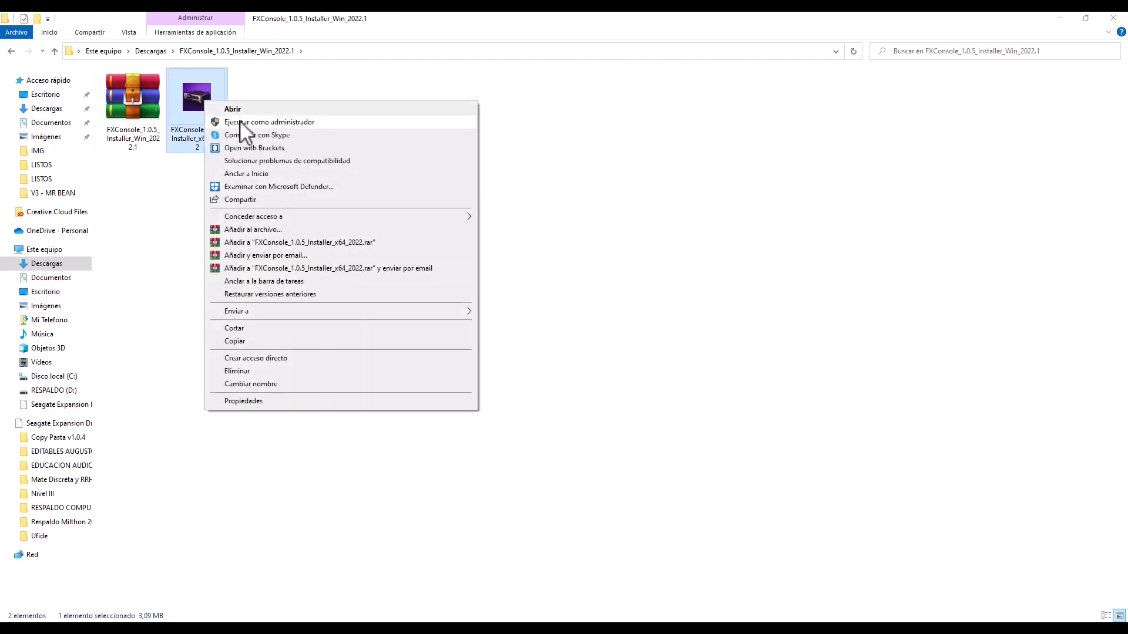
pyautogui.click(240, 121)
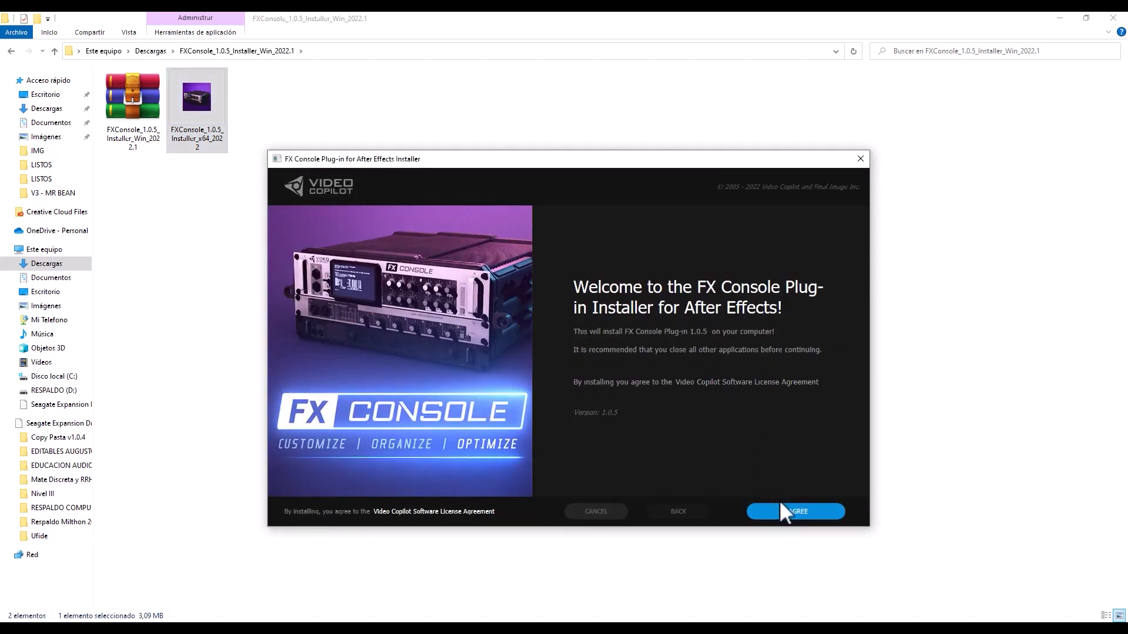
pyautogui.click(796, 512)
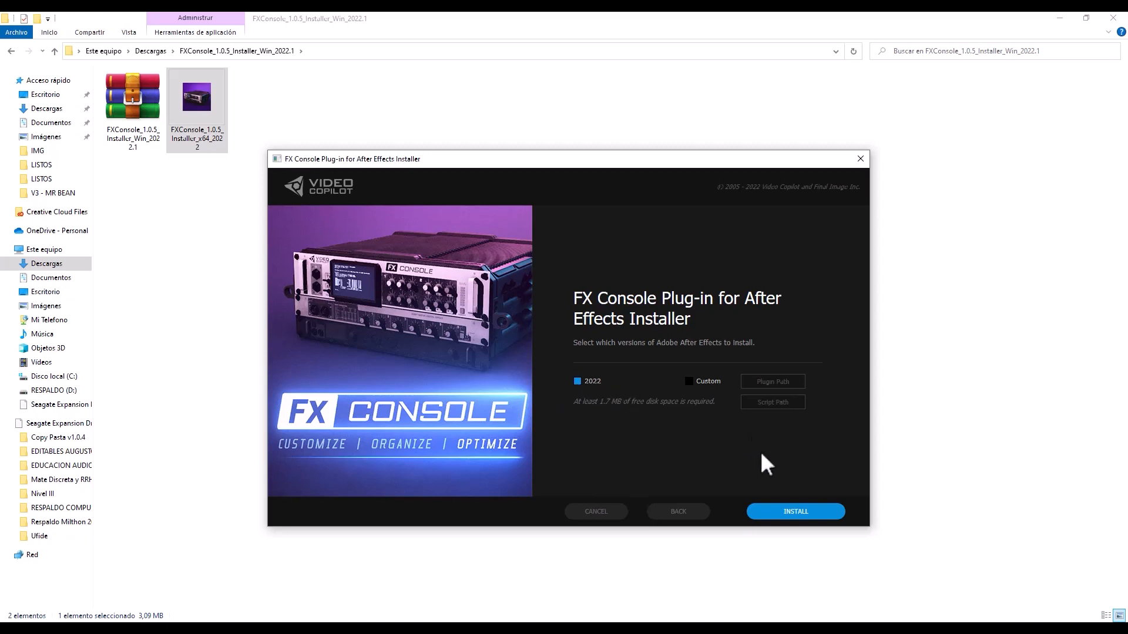
pyautogui.click(796, 510)
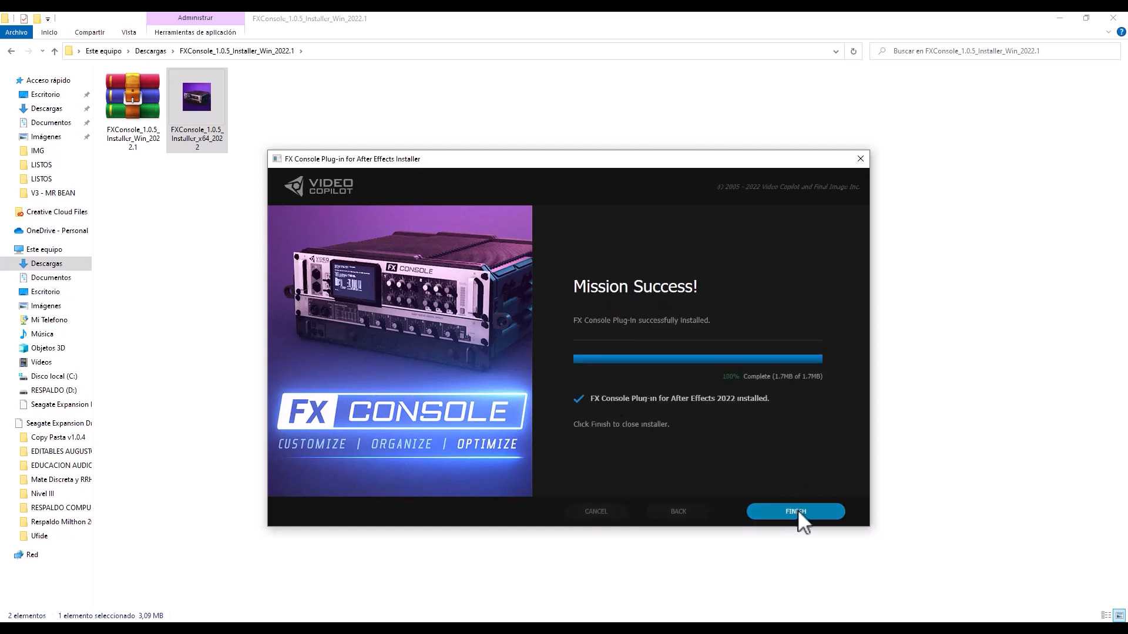
pyautogui.click(796, 513)
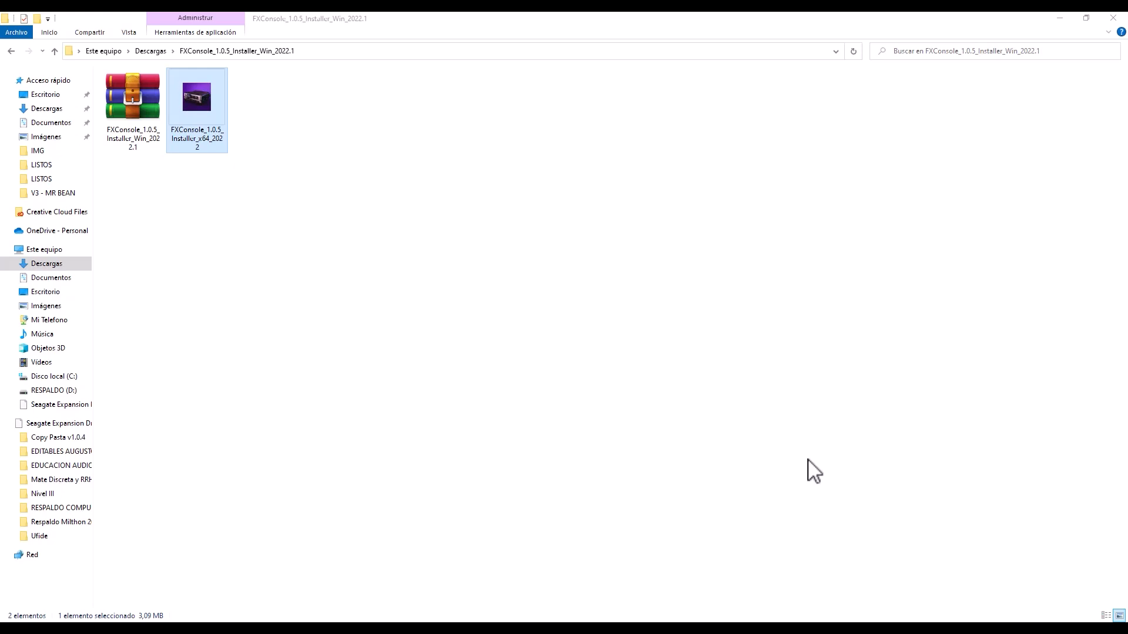
# Step: Minimize the folder window, launch Adobe After Effects 2022, dismiss the disk cache warning and maximize the window
pyautogui.click(1060, 18)
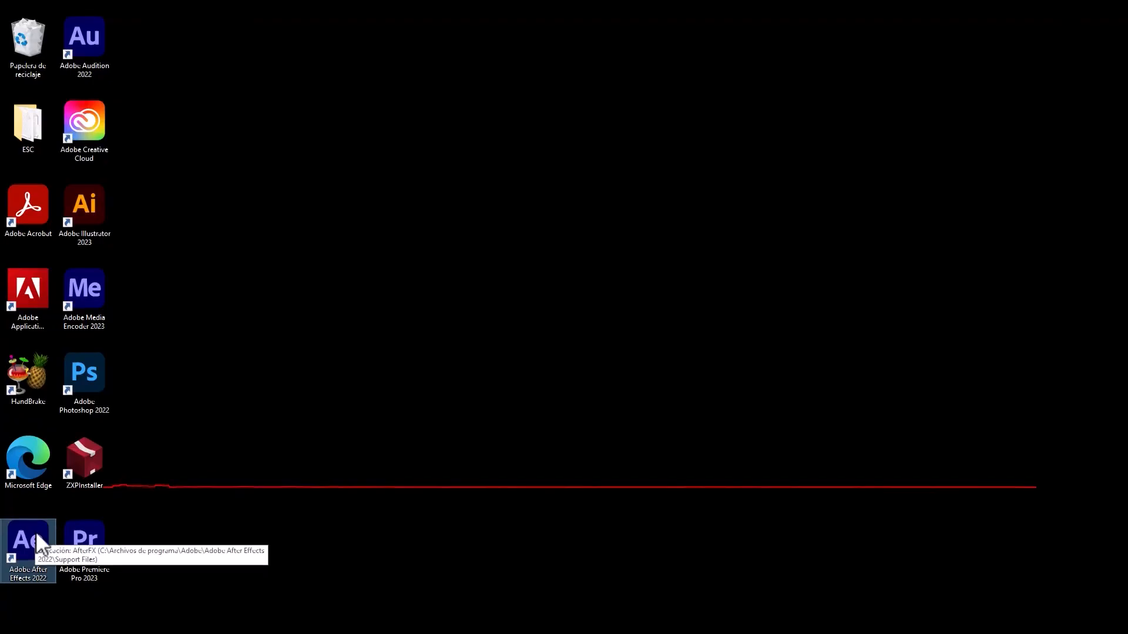
pyautogui.doubleClick(34, 531)
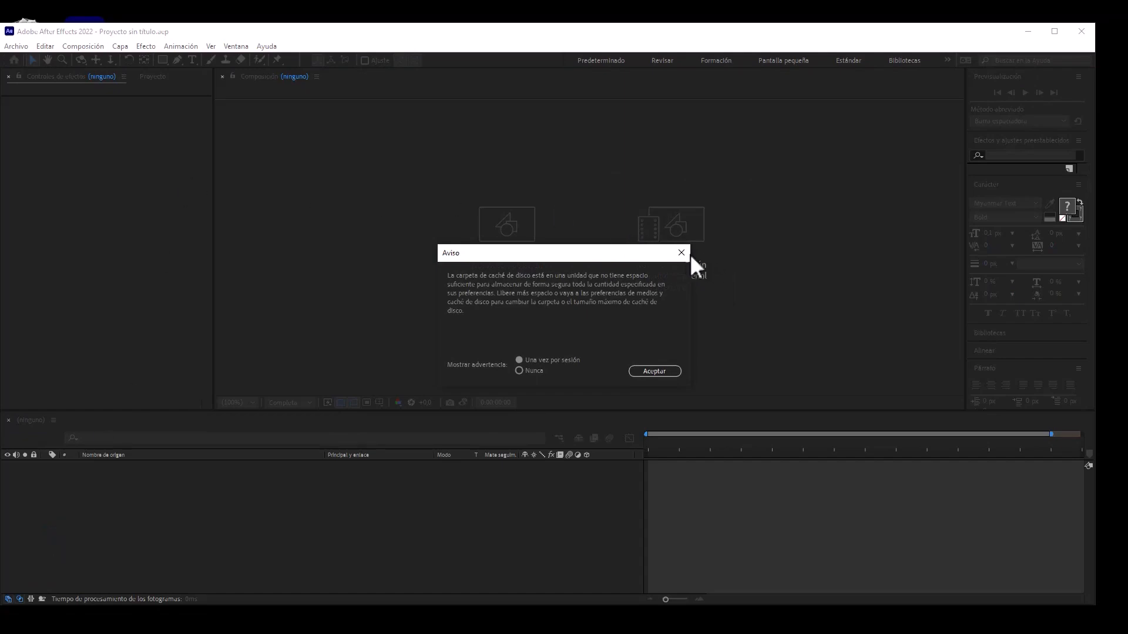
pyautogui.click(682, 253)
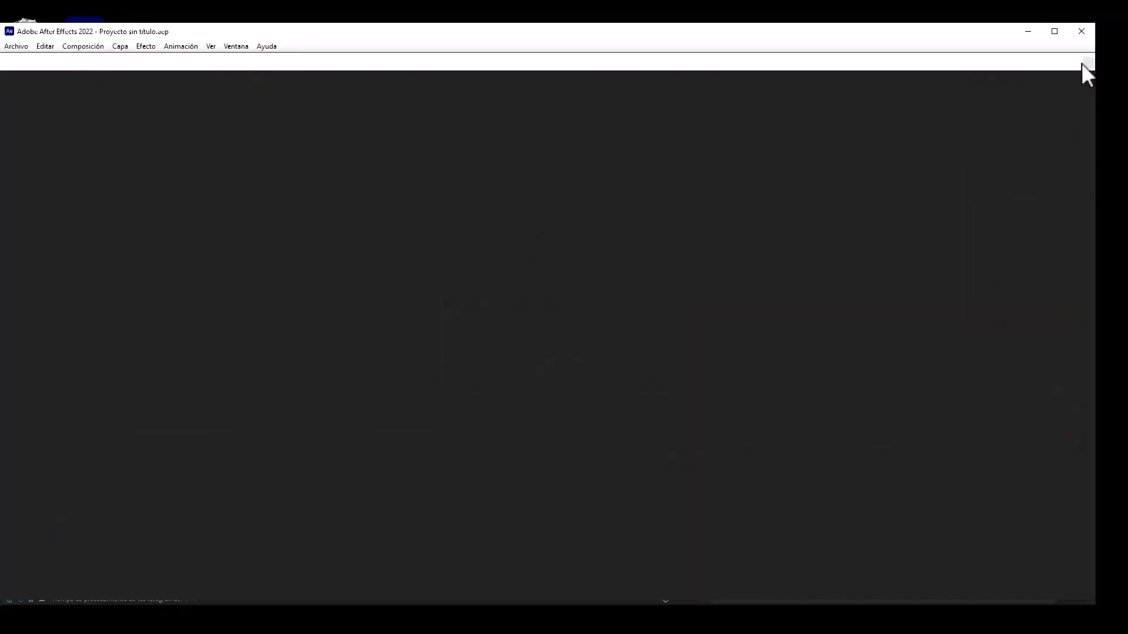
pyautogui.click(1055, 32)
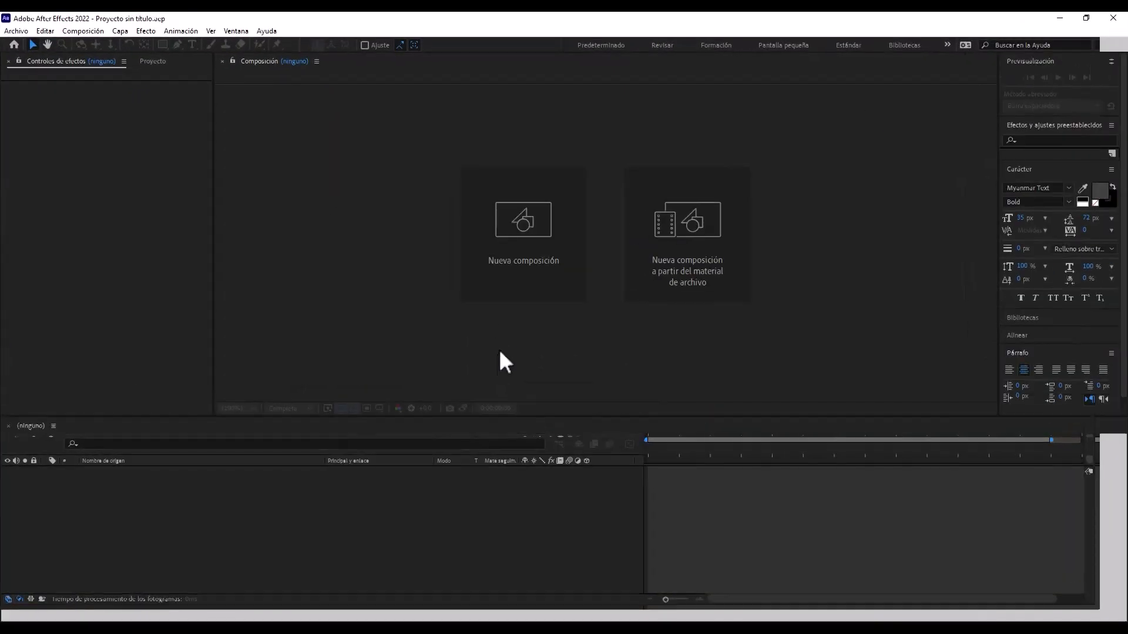
# Step: Create an HDTV 1080 29,97 composition lasting 8 seconds and add a full-frame yellow solid layer to it
pyautogui.click(510, 242)
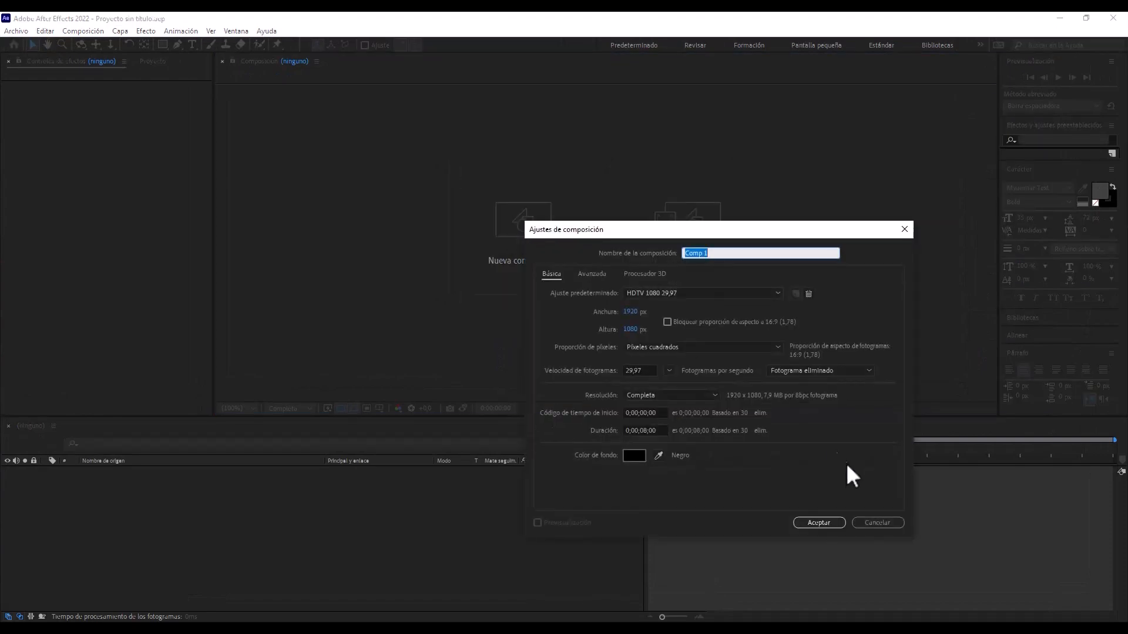
pyautogui.click(818, 522)
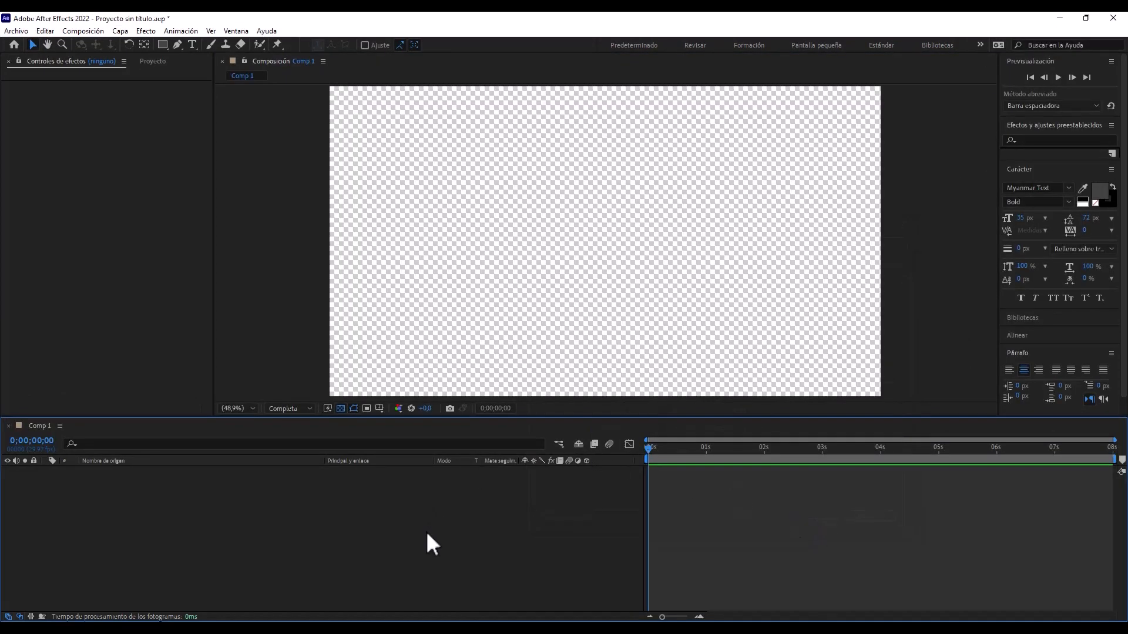
pyautogui.hotkey('ctrl', 'y')
pyautogui.click(347, 396)
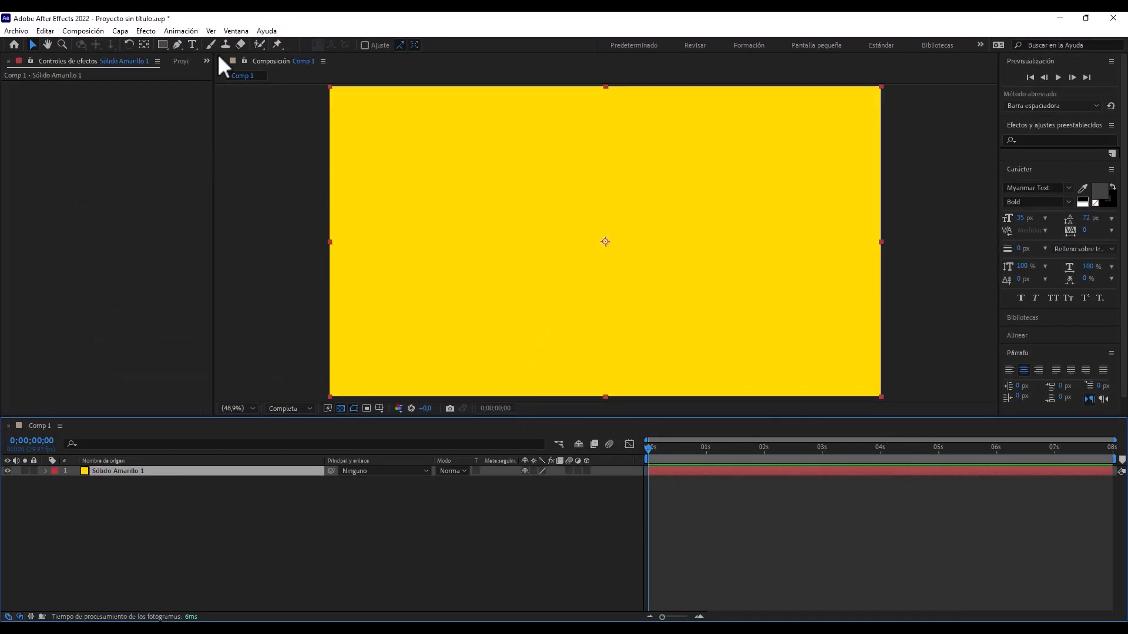
# Step: Open the FX Console settings and assign the CC Split 2 effect to shortcut slot 2
pyautogui.hotkey('ctrl', 'space')
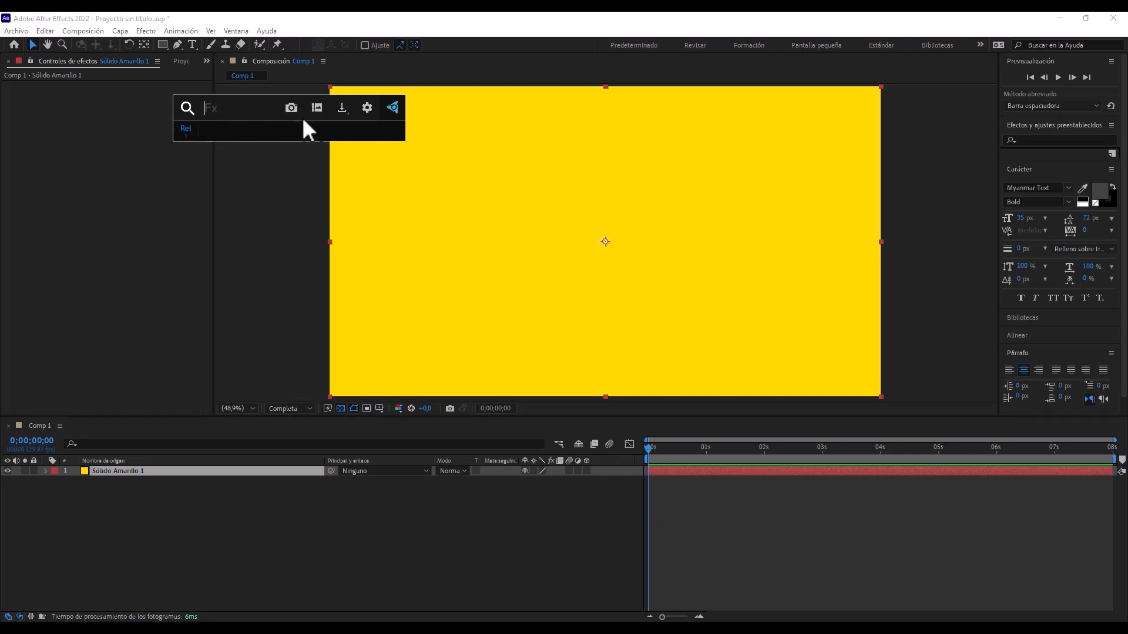
pyautogui.click(368, 108)
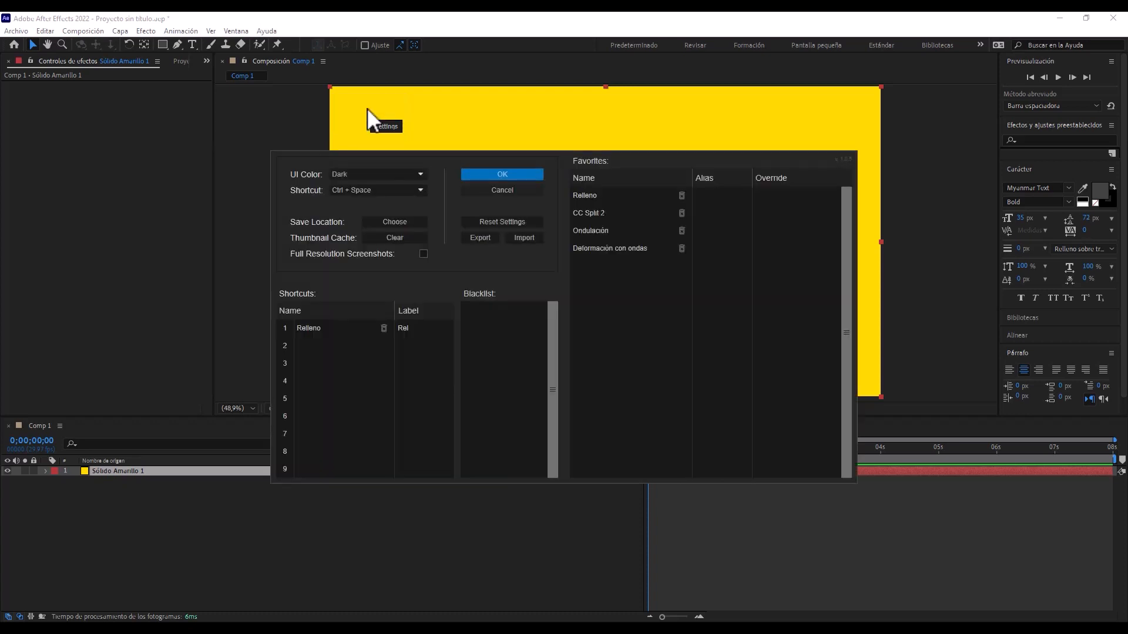
pyautogui.click(312, 344)
pyautogui.click(305, 345)
pyautogui.write('Cc')
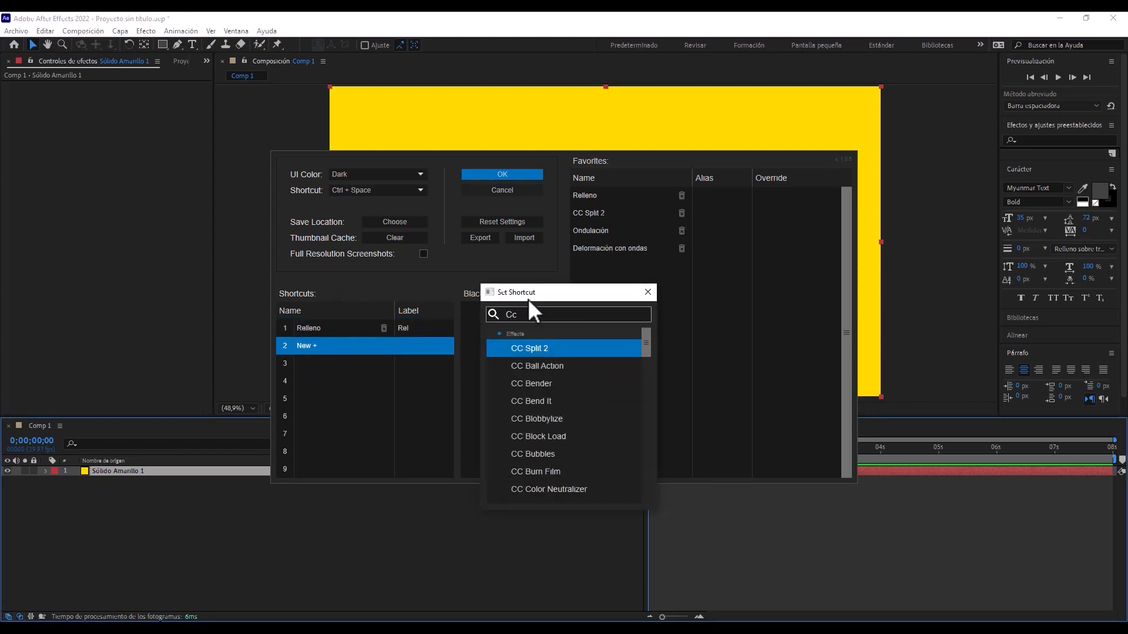
pyautogui.write(' spli')
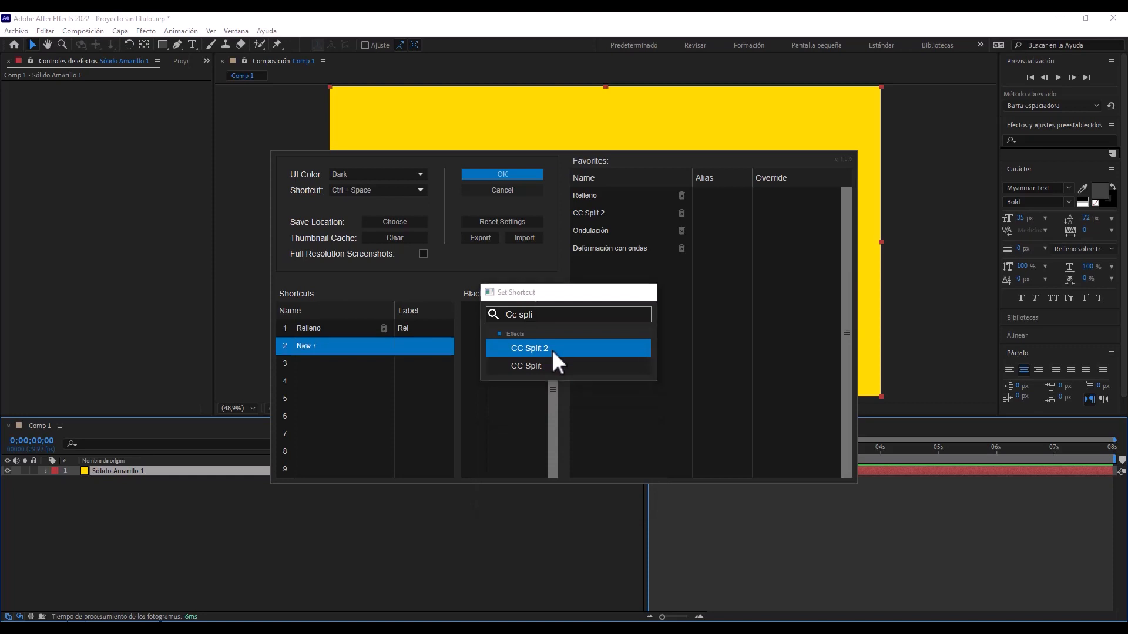
pyautogui.click(551, 350)
# Step: Assign the Mosaico effect to shortcut slot 3 and Posicionar bordes to slot 4
pyautogui.click(308, 361)
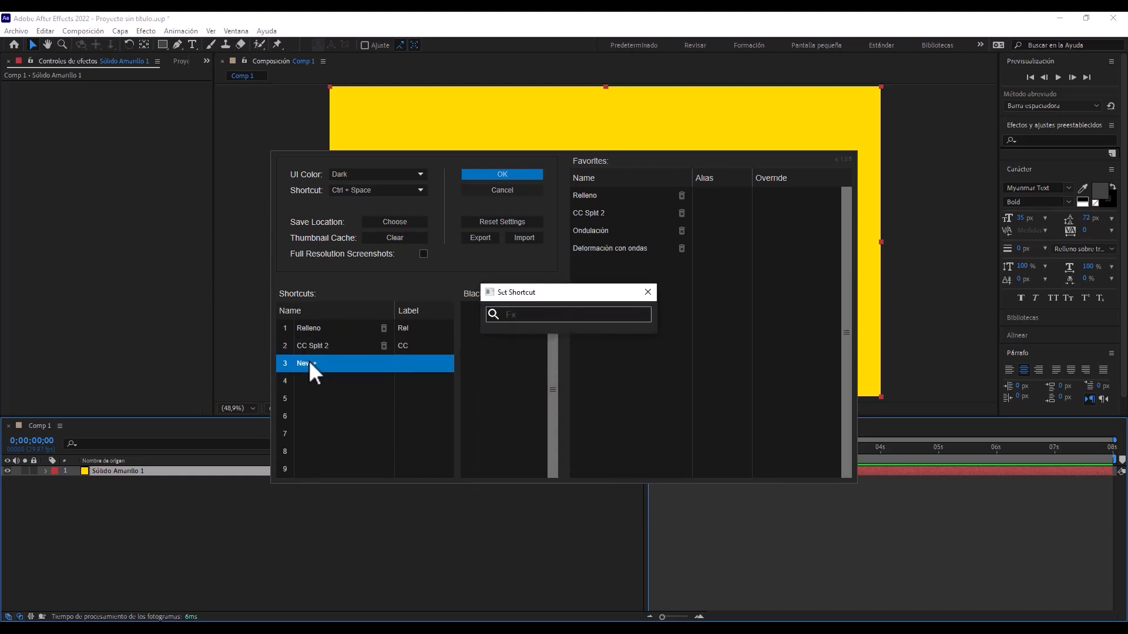
pyautogui.write('Mosai')
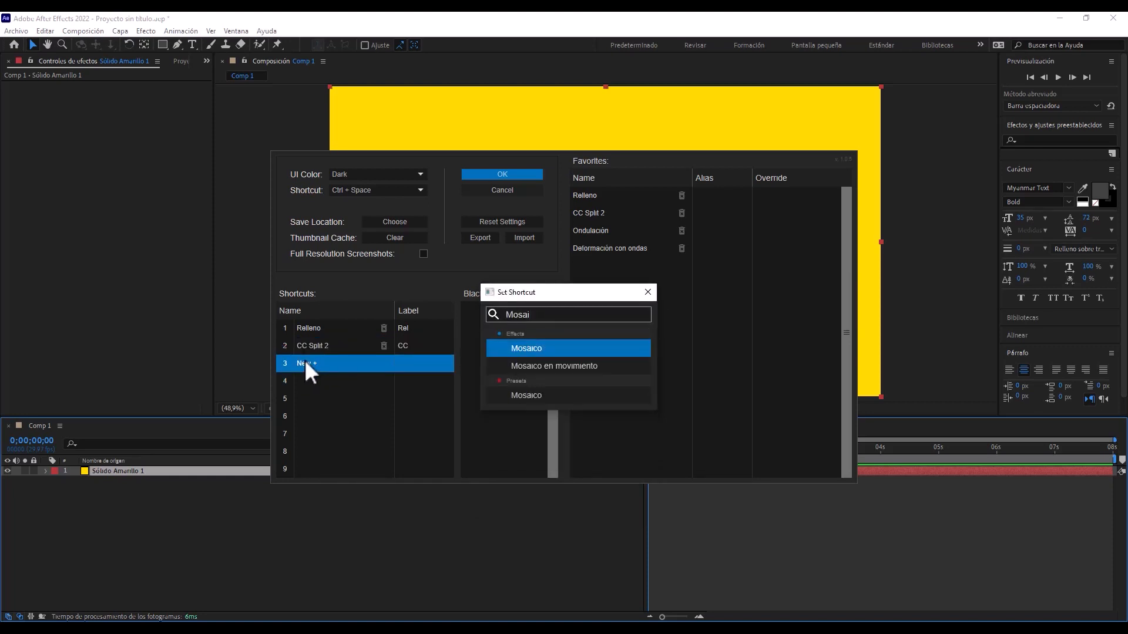
pyautogui.click(517, 348)
pyautogui.click(312, 381)
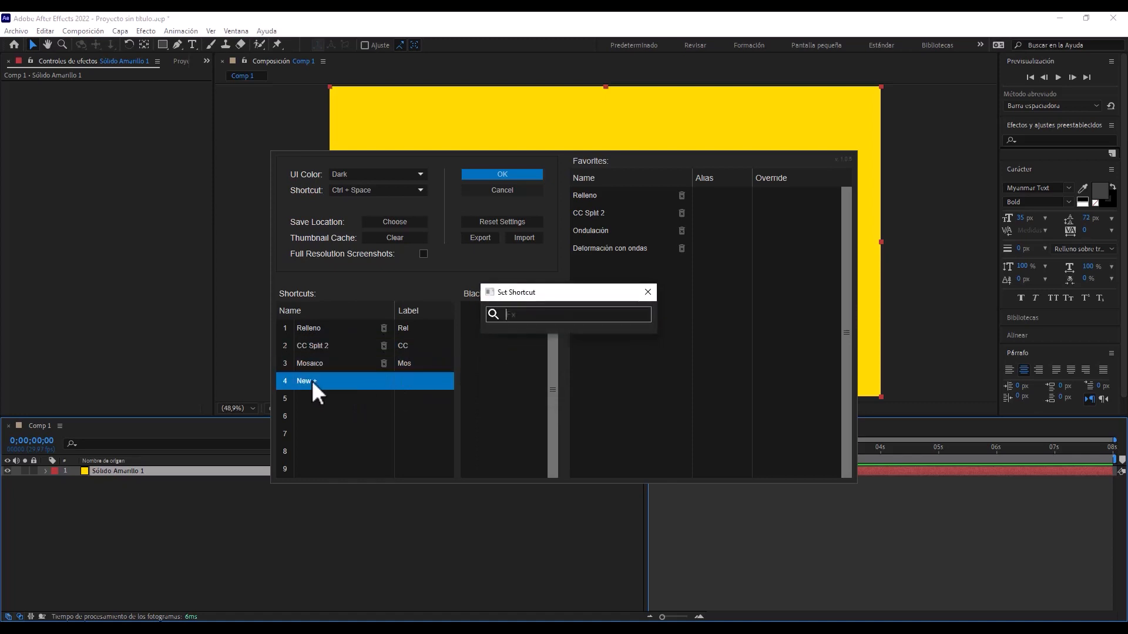
pyautogui.write('Posici')
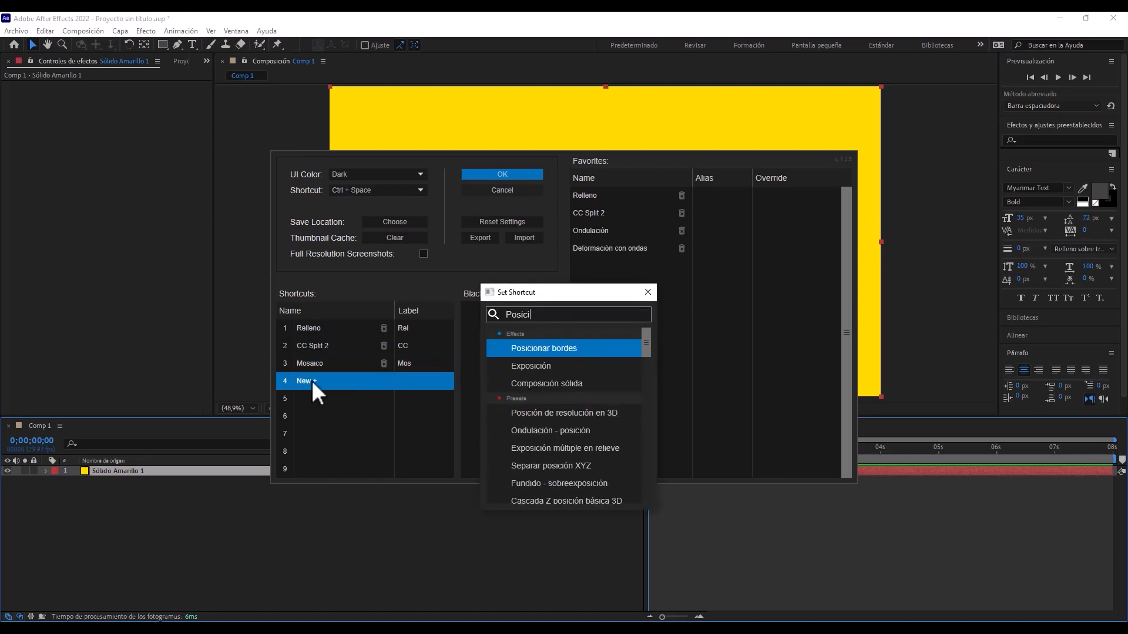
pyautogui.click(528, 349)
# Step: Assign the Control casilla verific. effect to shortcut slot 5
pyautogui.click(308, 399)
pyautogui.write('Co')
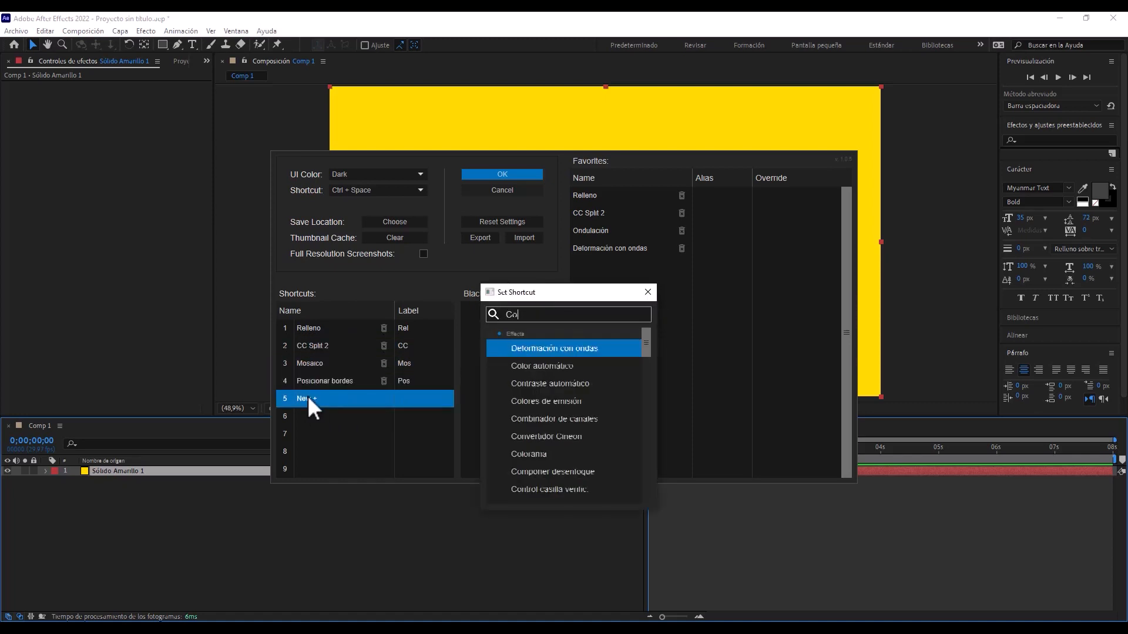
pyautogui.write('ntrl')
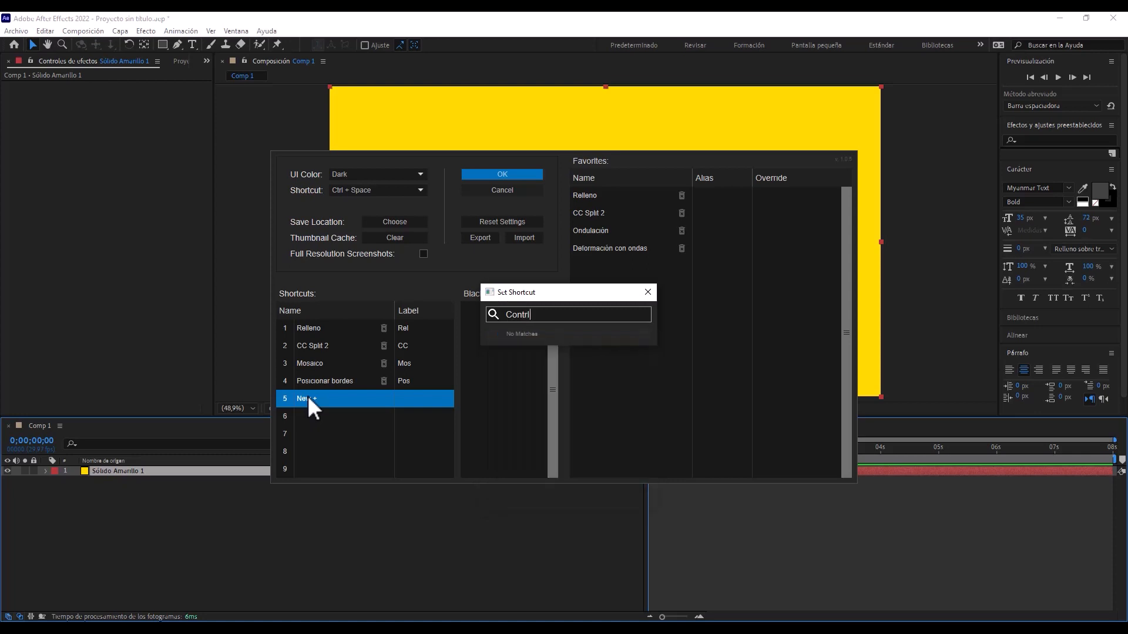
pyautogui.press('BackSpace')
pyautogui.write('o')
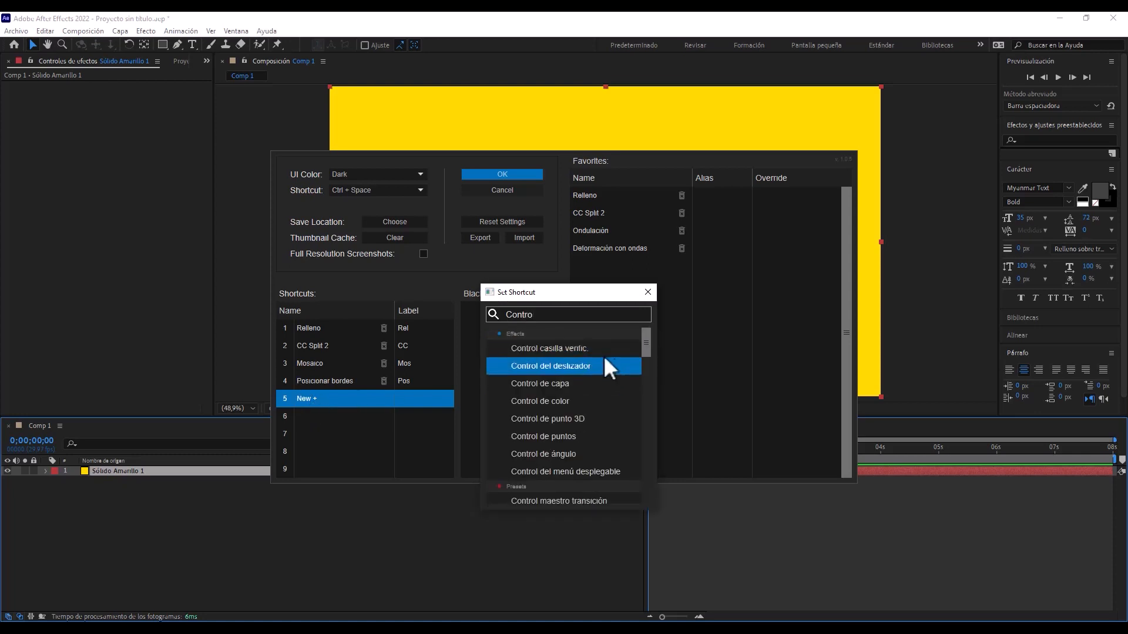
pyautogui.click(588, 349)
# Step: Assign the Control del menú desplegable effect to shortcut slot 6
pyautogui.click(313, 417)
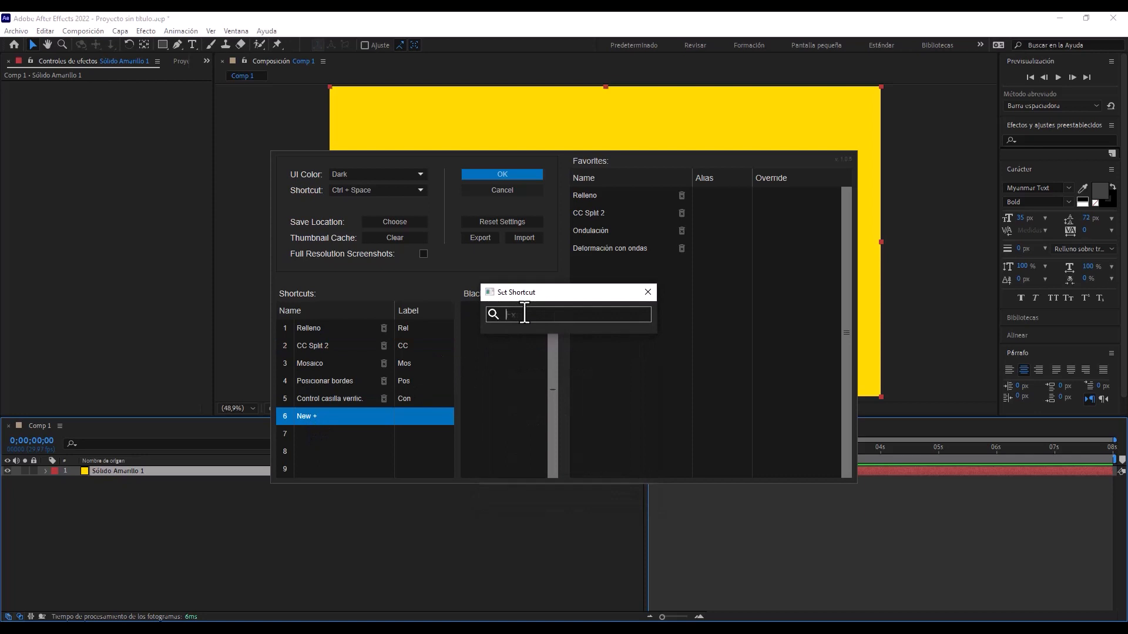
pyautogui.write('control')
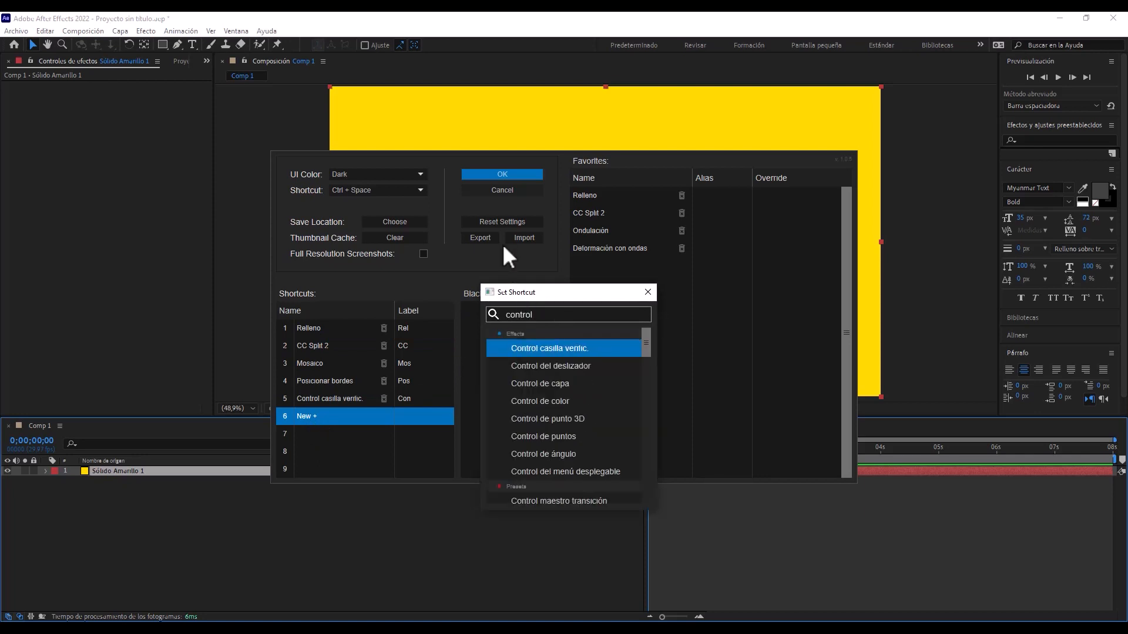
pyautogui.click(565, 472)
# Step: Assign the Control del deslizador effect to shortcut slot 7 and save the FX Console settings
pyautogui.click(336, 433)
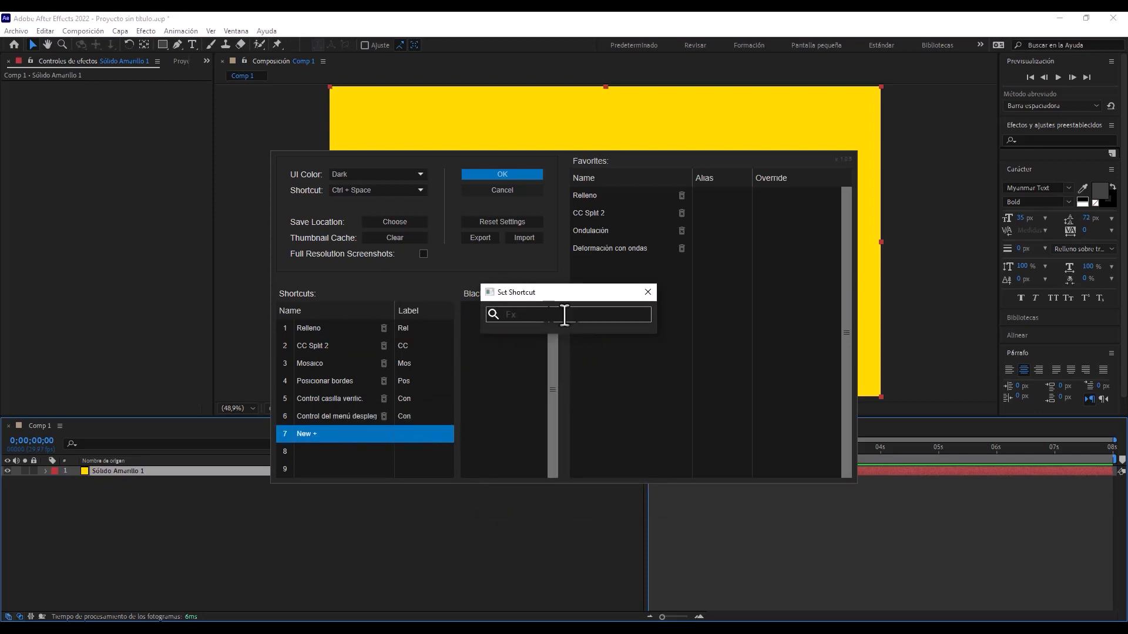
pyautogui.write('contl')
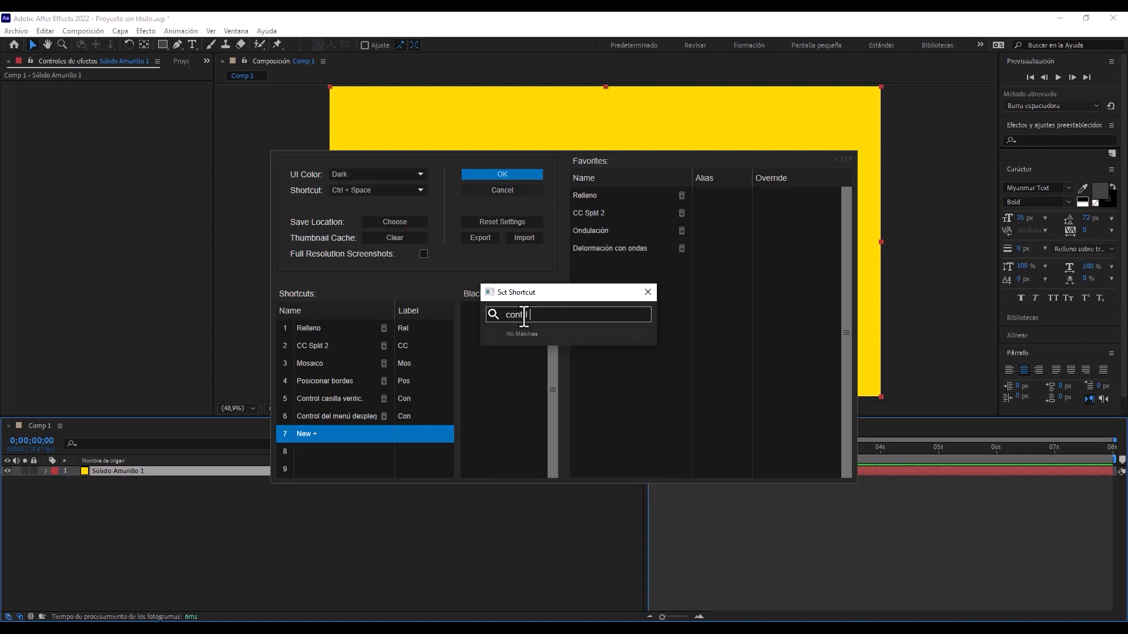
pyautogui.press('BackSpace')
pyautogui.write('rol')
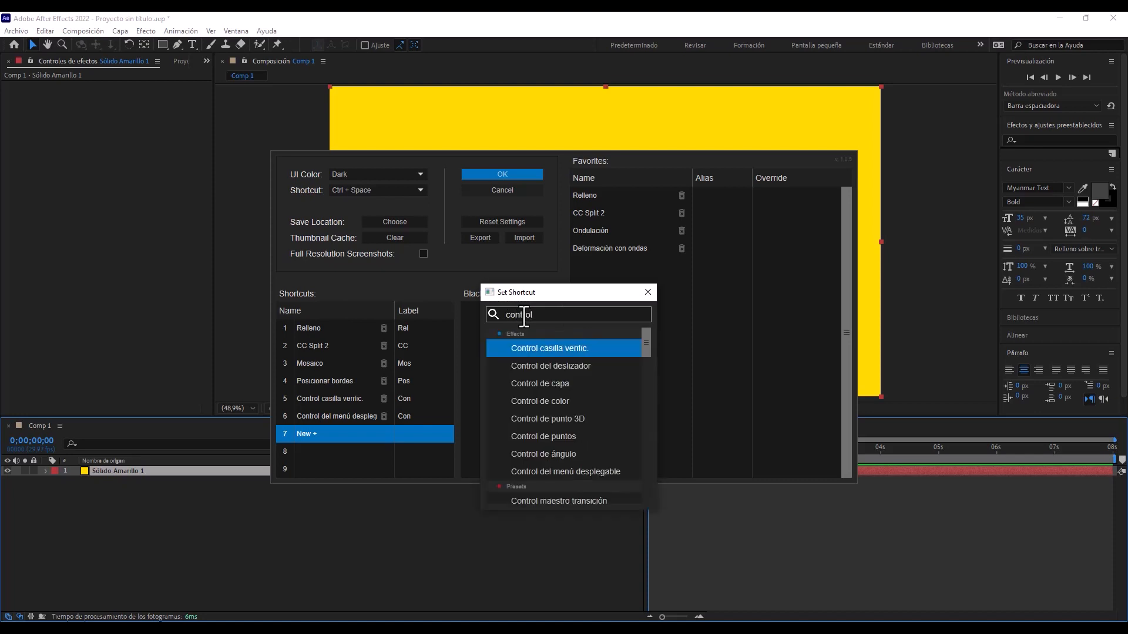
pyautogui.click(553, 365)
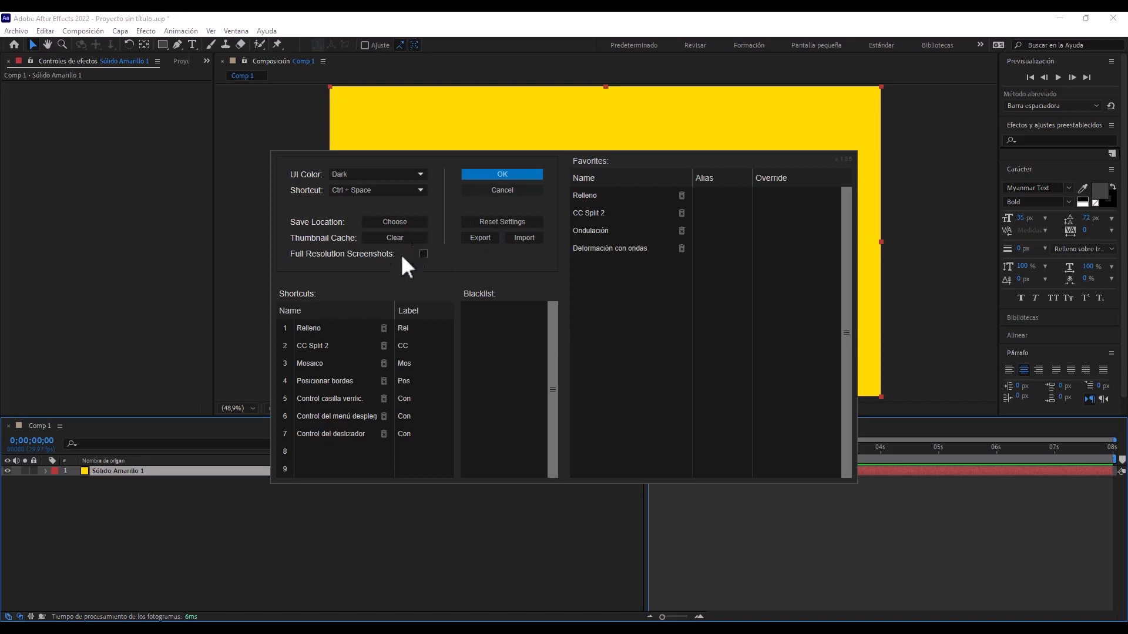
pyautogui.click(319, 347)
pyautogui.click(502, 174)
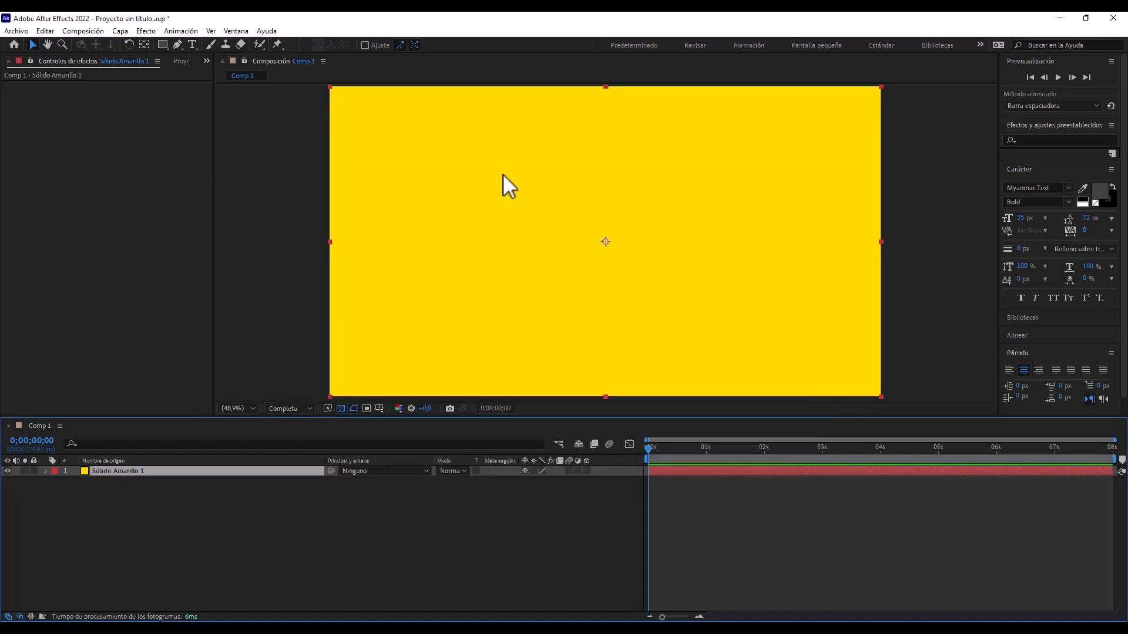
# Step: Apply the Relleno and Mosaico effects to the Sólido Amarillo 1 layer using their FX Console shortcuts
pyautogui.click(249, 510)
pyautogui.click(167, 470)
pyautogui.hotkey('ctrl', 'space')
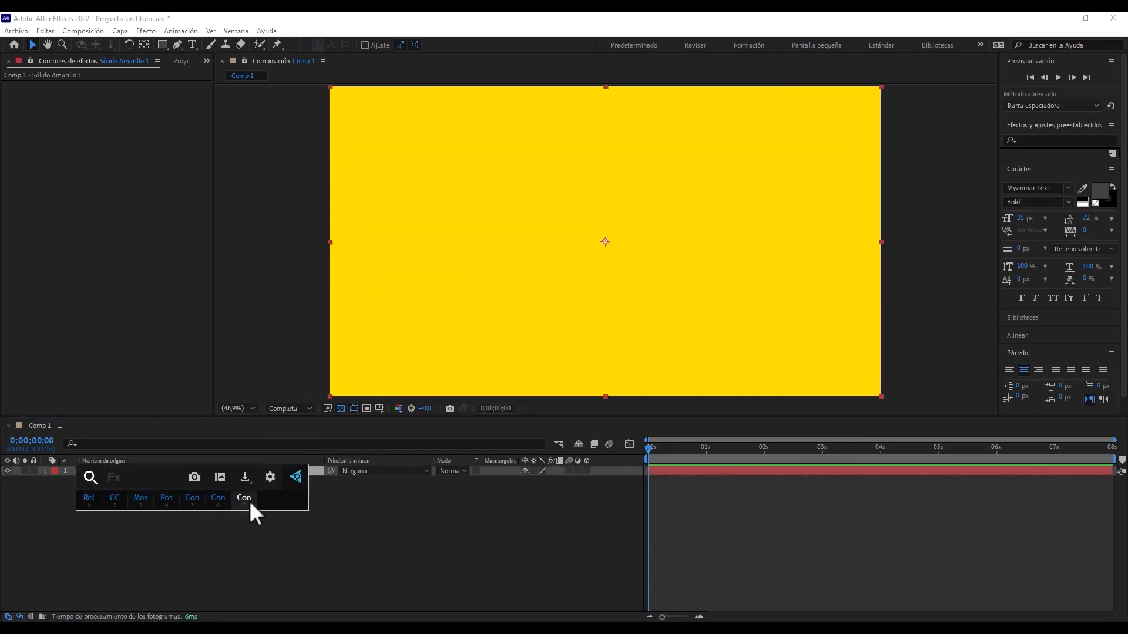
pyautogui.click(88, 498)
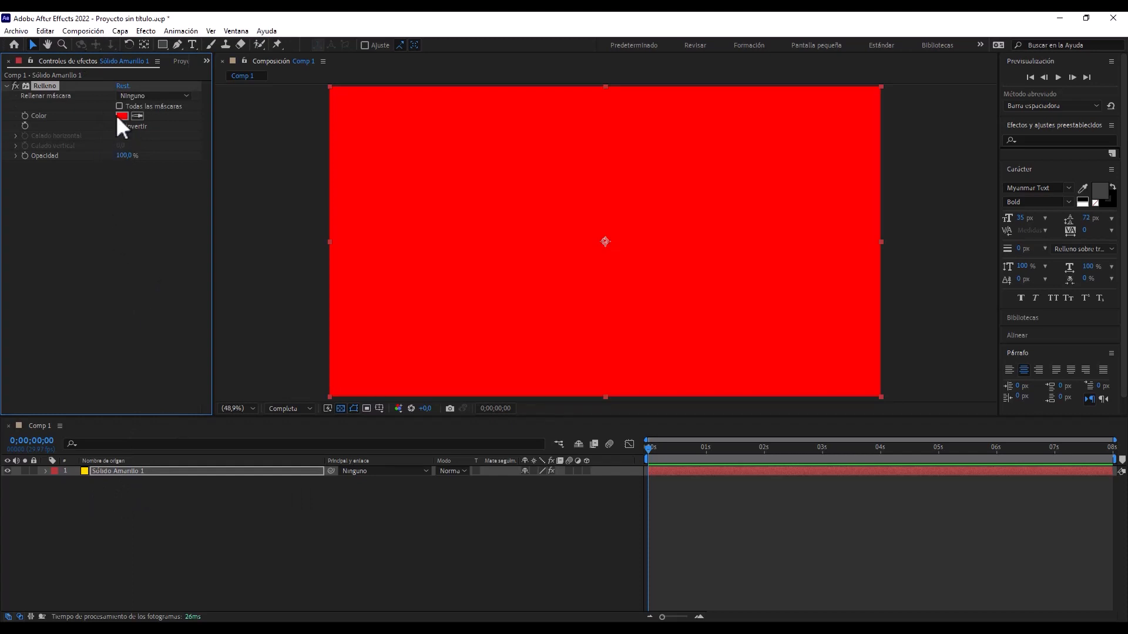
pyautogui.hotkey('ctrl', 'space')
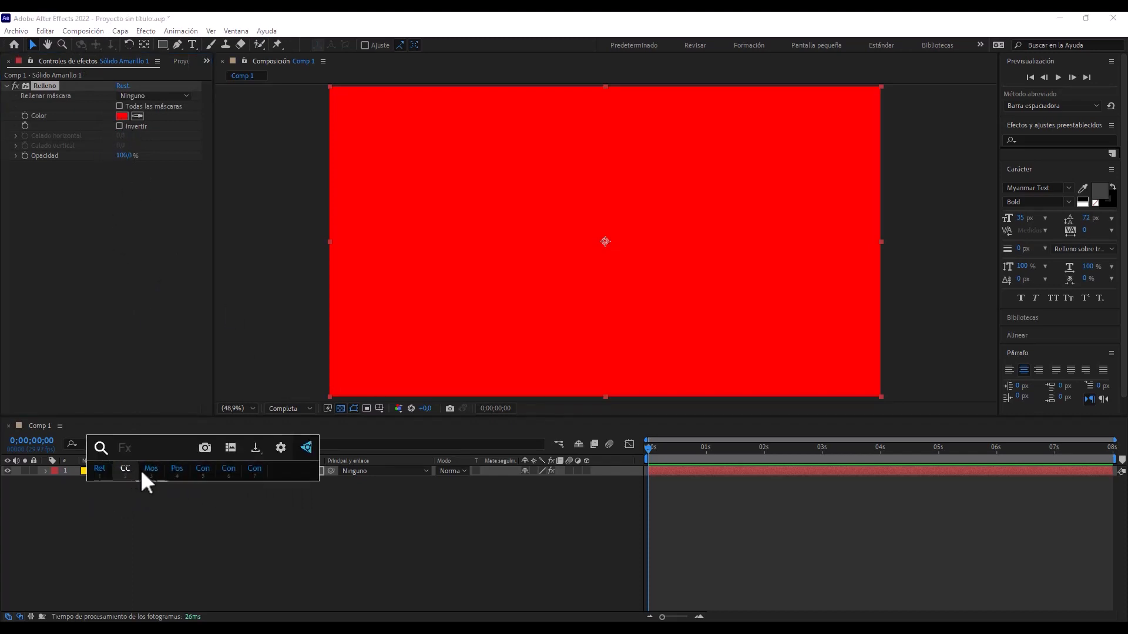
pyautogui.click(156, 471)
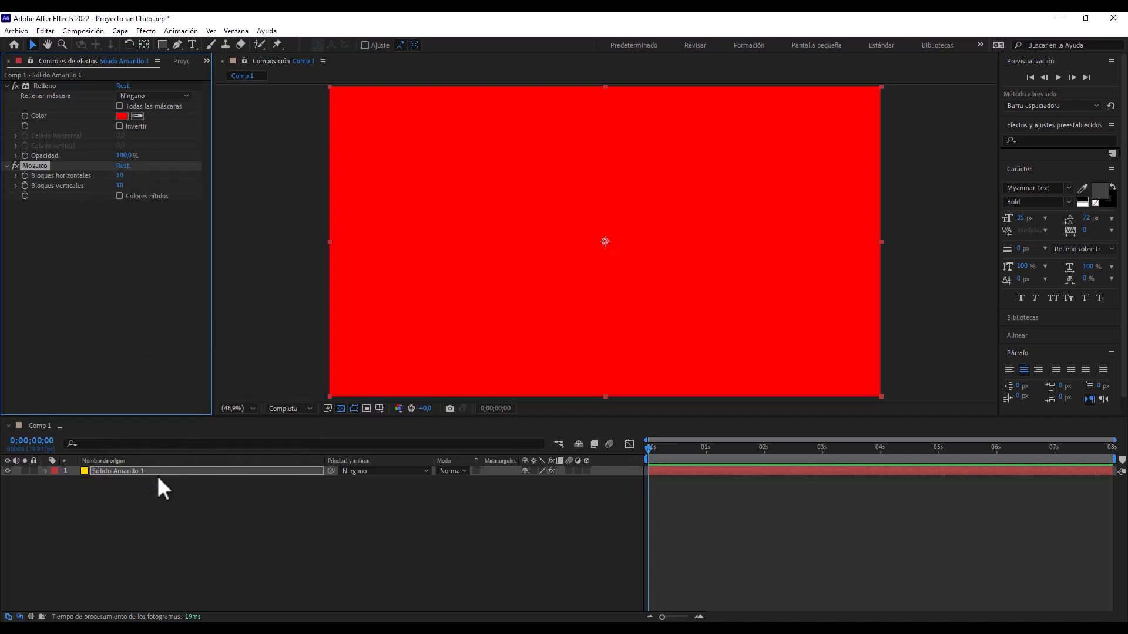
# Step: Apply Posicionar bordes through its FX Console shortcut and move the solid's upper-left corner inward to about 407, 427
pyautogui.hotkey('ctrl', 'space')
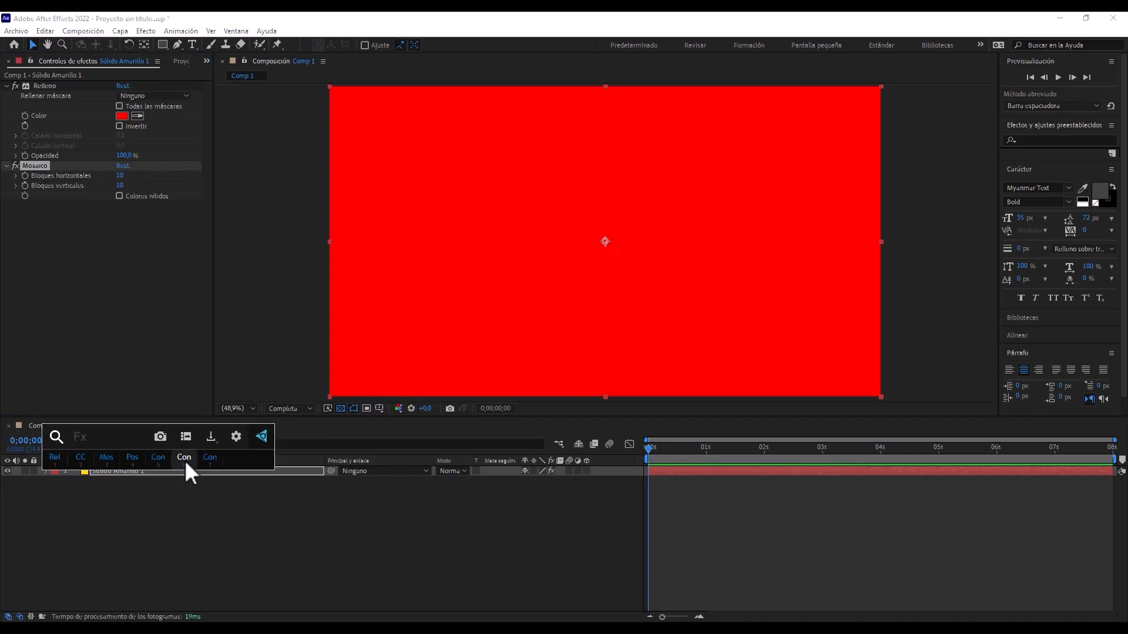
pyautogui.click(132, 457)
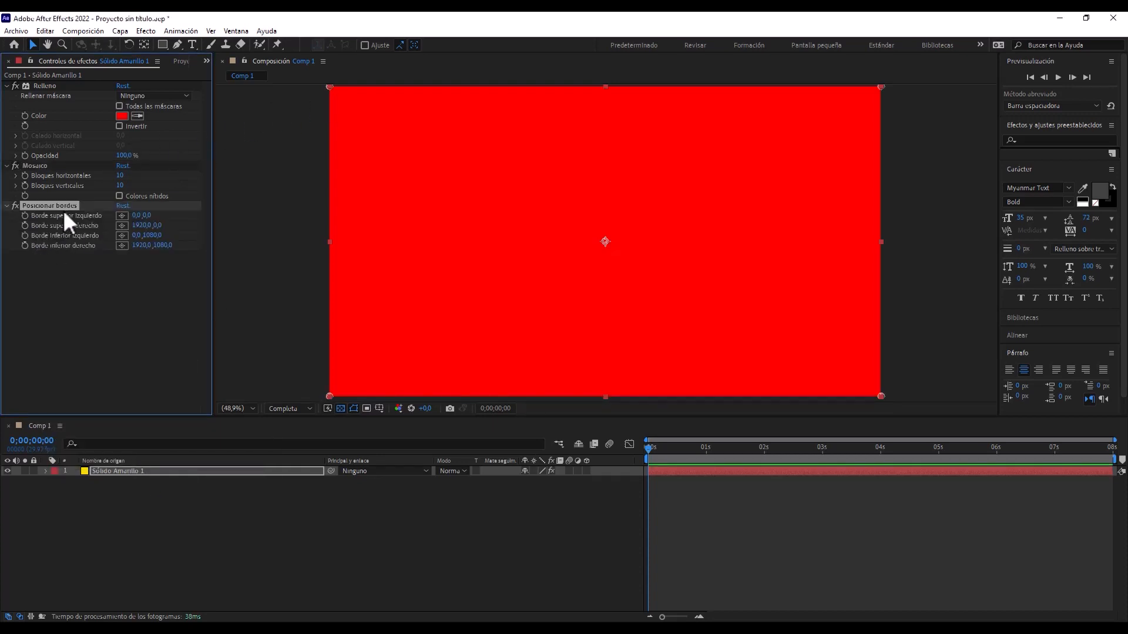
pyautogui.moveTo(326, 88); pyautogui.dragTo(443, 210)
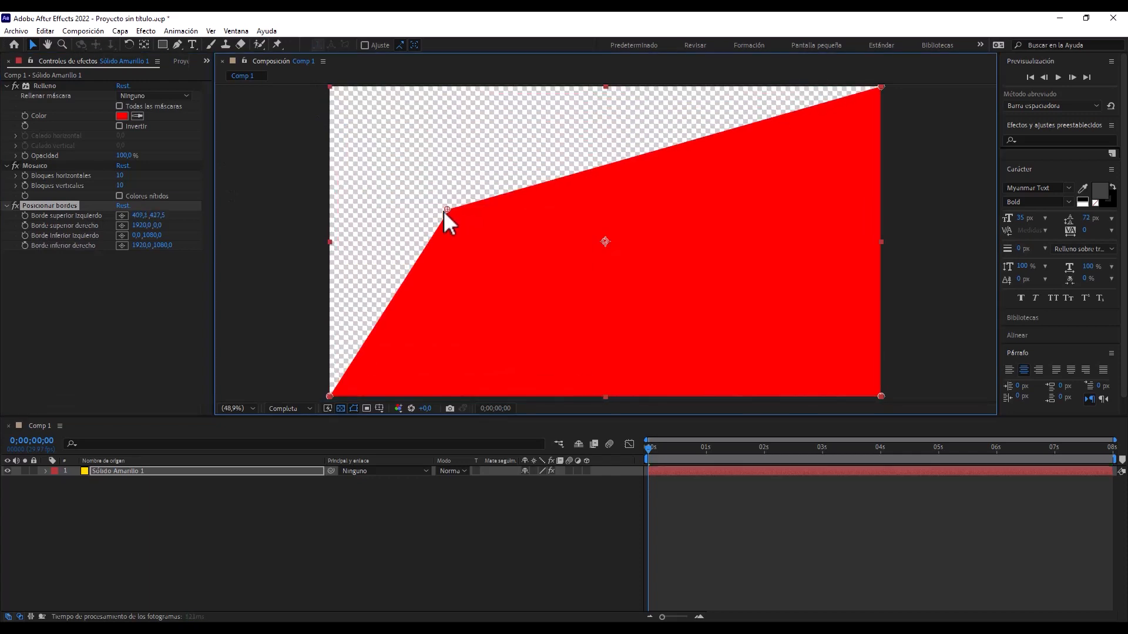